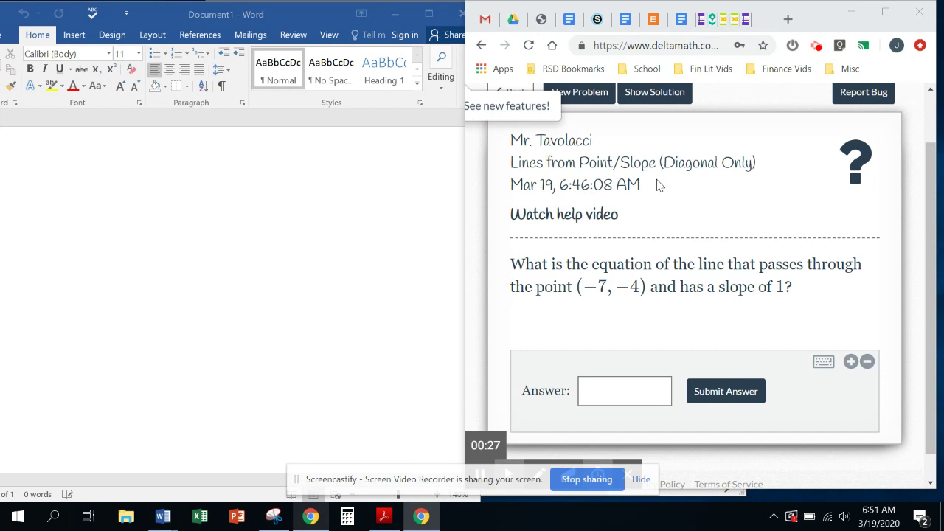
# Step: Review the DeltaMath problem for the line through (−7, −4) with slope 1, then bring Word forward
pyautogui.moveTo(587, 167); pyautogui.dragTo(634, 166)
pyautogui.click(666, 200)
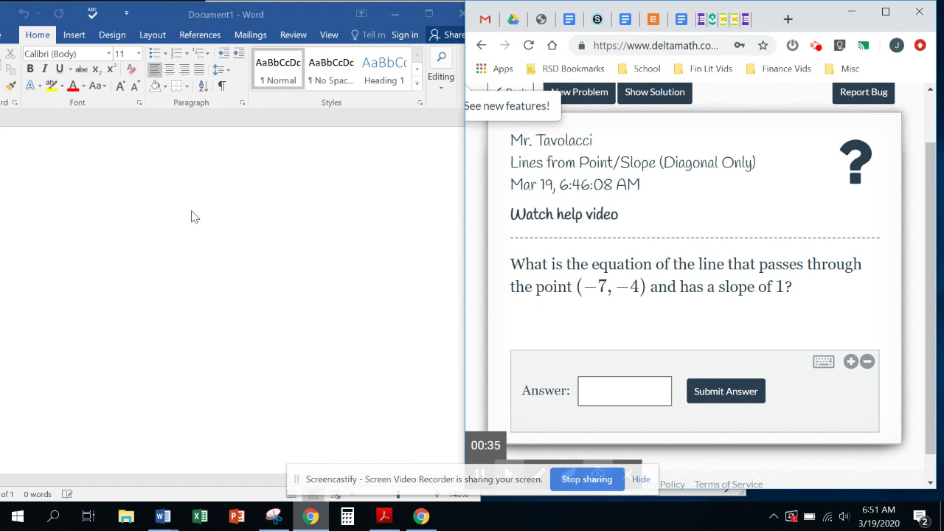
pyautogui.click(67, 222)
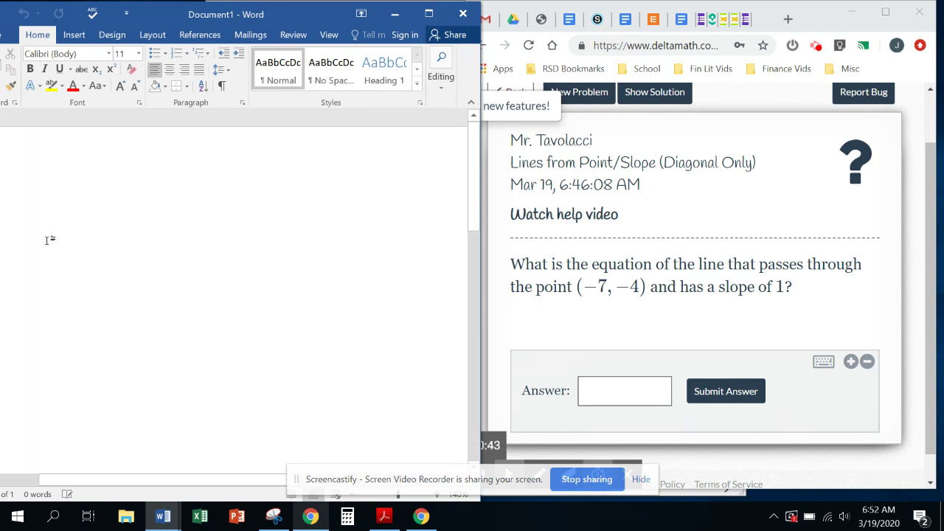
# Step: Note the point (-7,-4) with m=1, and X,y labels beneath it
pyautogui.hotkey('ctrl', 'v')
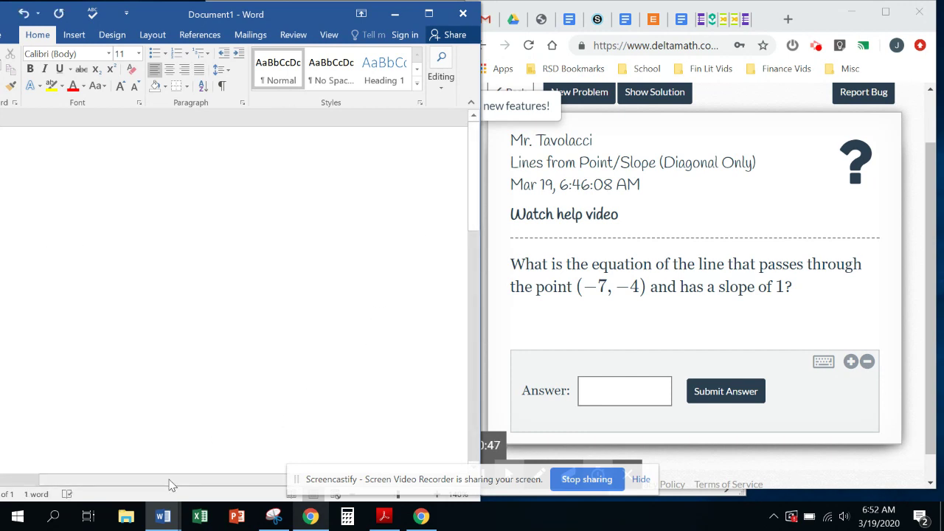
pyautogui.moveTo(169, 481); pyautogui.dragTo(3, 500)
pyautogui.write('-')
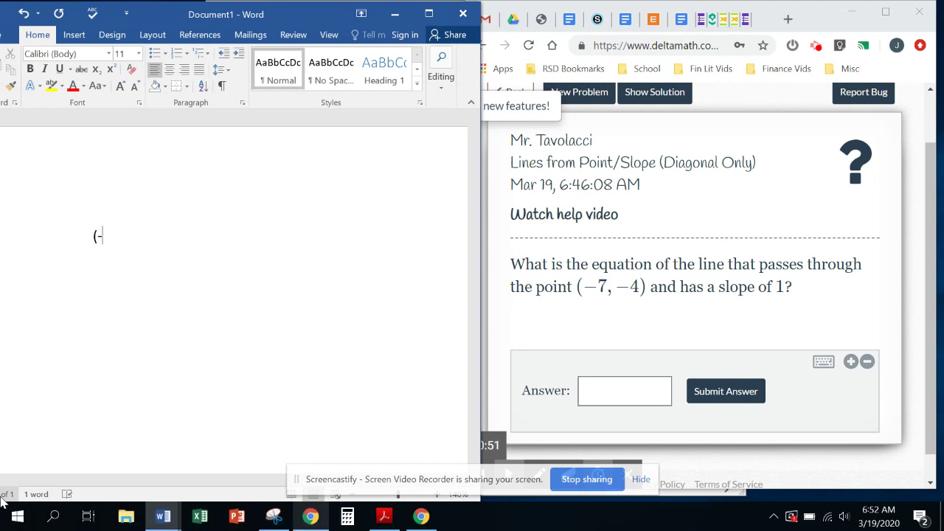
pyautogui.write('7,-4)')
pyautogui.press('Return')
pyautogui.write('X,y')
pyautogui.press('Return')
pyautogui.press('Up')
pyautogui.press('Up')
pyautogui.press('Right')
pyautogui.press('Right')
pyautogui.press('Right')
pyautogui.press('Right')
pyautogui.press('Right')
pyautogui.press('Right')
pyautogui.press('Right')
pyautogui.press('Right')
pyautogui.press('Left')
pyautogui.press('Left')
pyautogui.press('Left')
pyautogui.press('Right')
pyautogui.write('m=1')
# Step: Add Y=mx+b and the substitution line -4=(1)(-7)+b below it
pyautogui.press('Down')
pyautogui.press('Down')
pyautogui.write('ymx+')
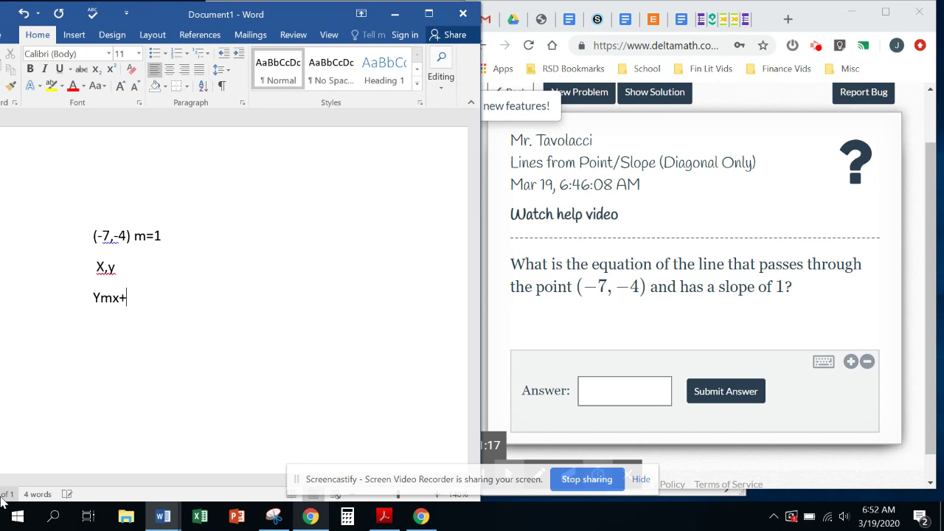
pyautogui.press('BackSpace')
pyautogui.press('BackSpace')
pyautogui.press('BackSpace')
pyautogui.write('=mx+b')
pyautogui.press('Return')
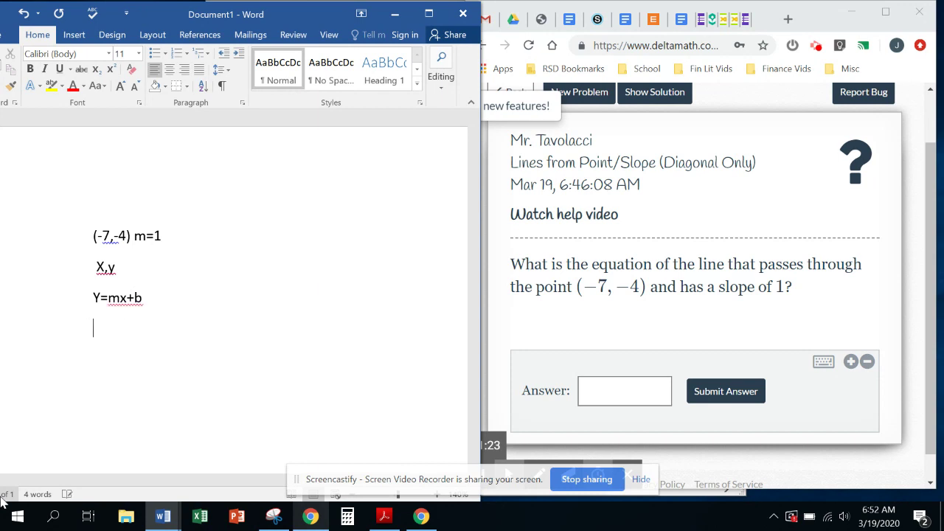
pyautogui.write('-4=(1)(-7)')
pyautogui.write('+')
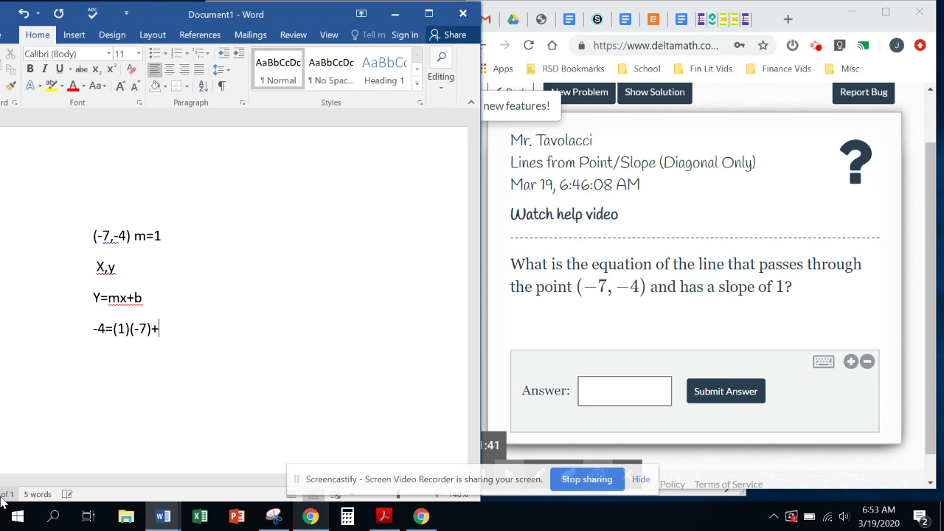
pyautogui.write('b')
# Step: Simplify to -4=-7+b, solve 3=b, write y=x+3, then return to DeltaMath's Answer box
pyautogui.press('Return')
pyautogui.write('-4=-7+b')
pyautogui.press('Return')
pyautogui.write('3=')
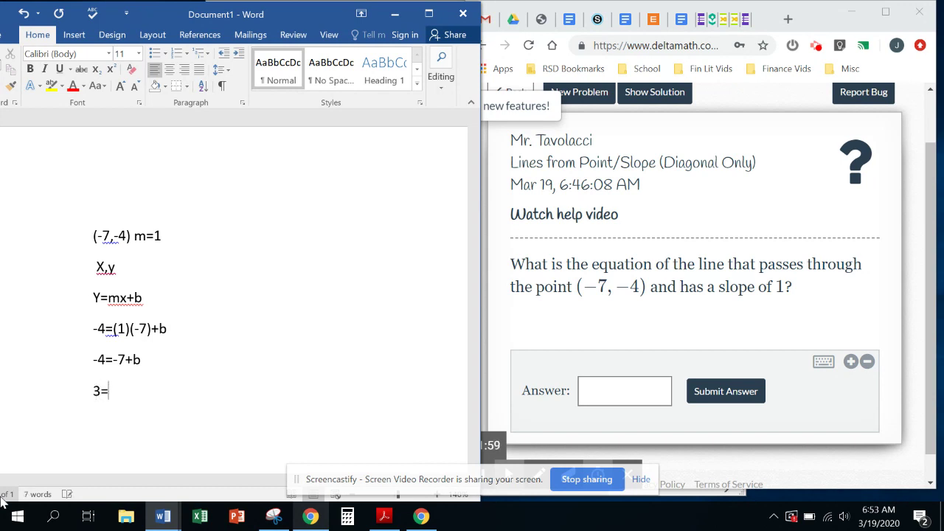
pyautogui.write('b')
pyautogui.press('Return')
pyautogui.write('y=x+3')
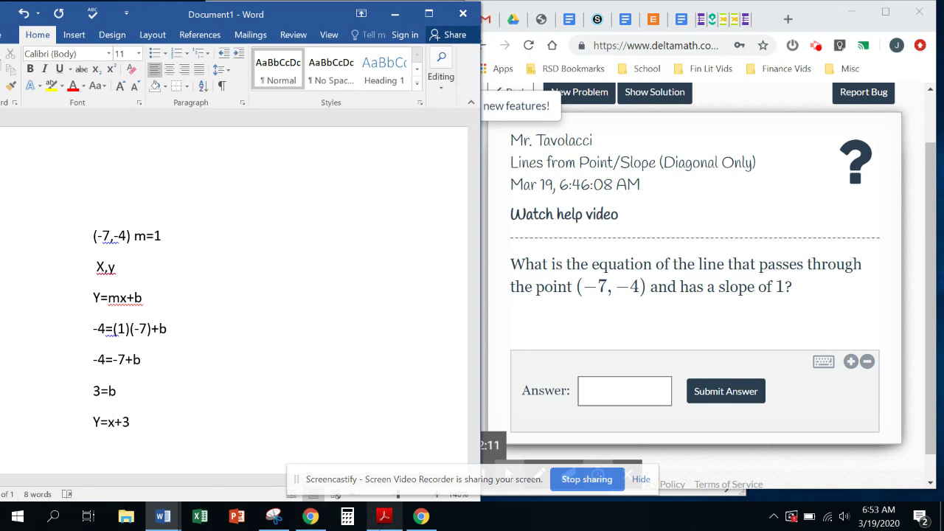
pyautogui.click(597, 407)
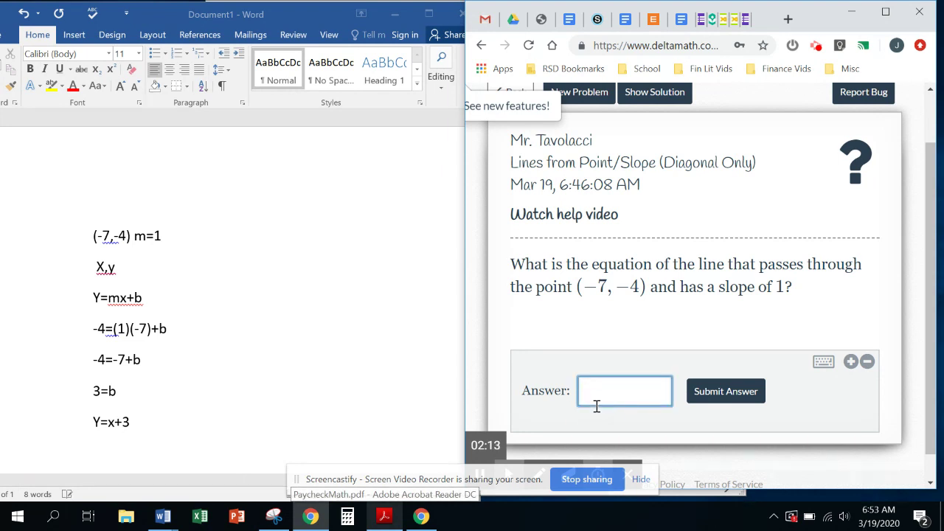
# Step: Submit and confirm y=x+3, load the new problem, and switch back to the Word notes
pyautogui.write('y=x+3')
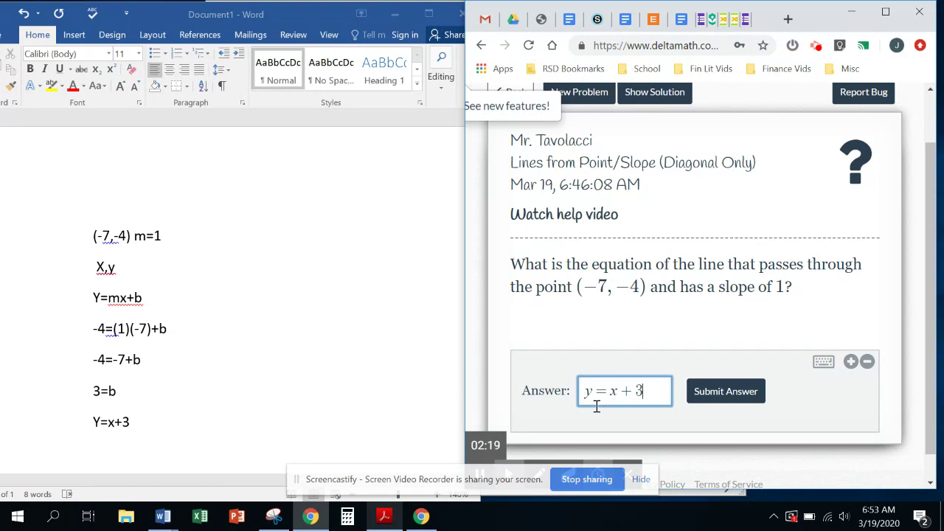
pyautogui.click(719, 395)
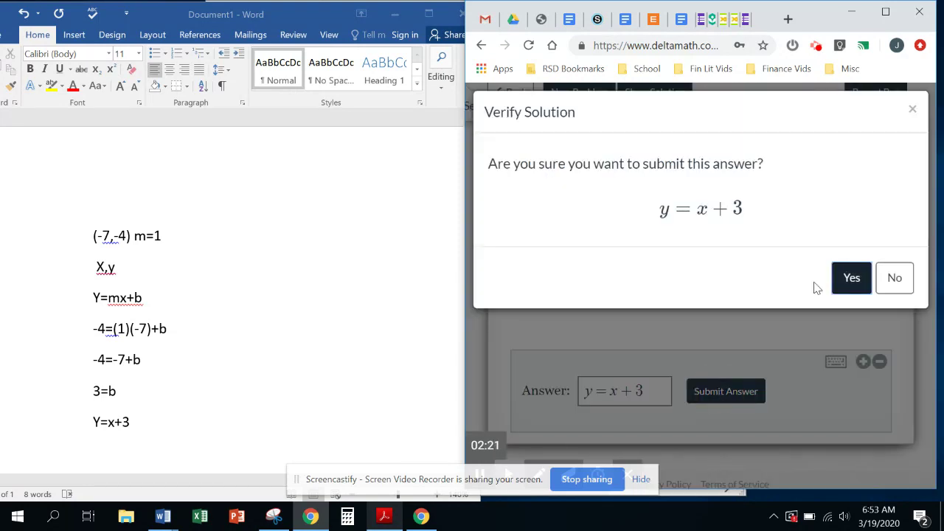
pyautogui.click(852, 292)
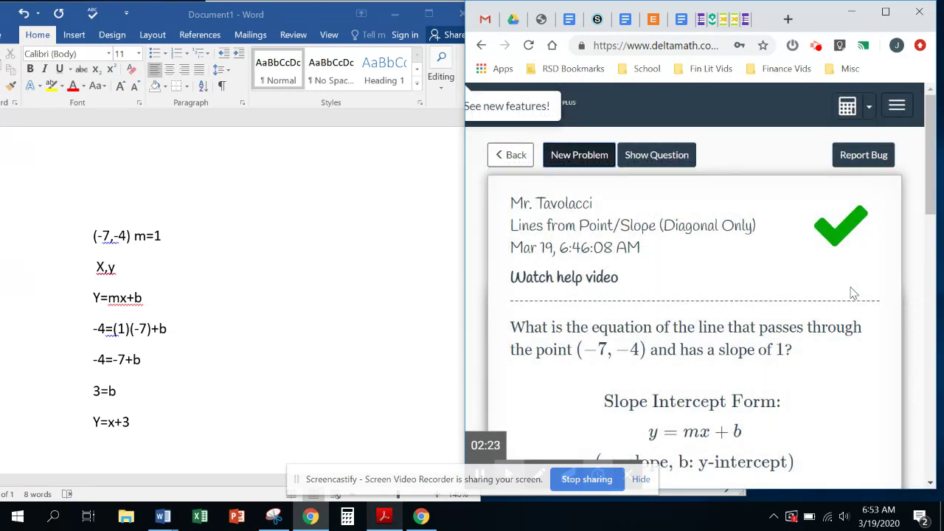
pyautogui.click(572, 158)
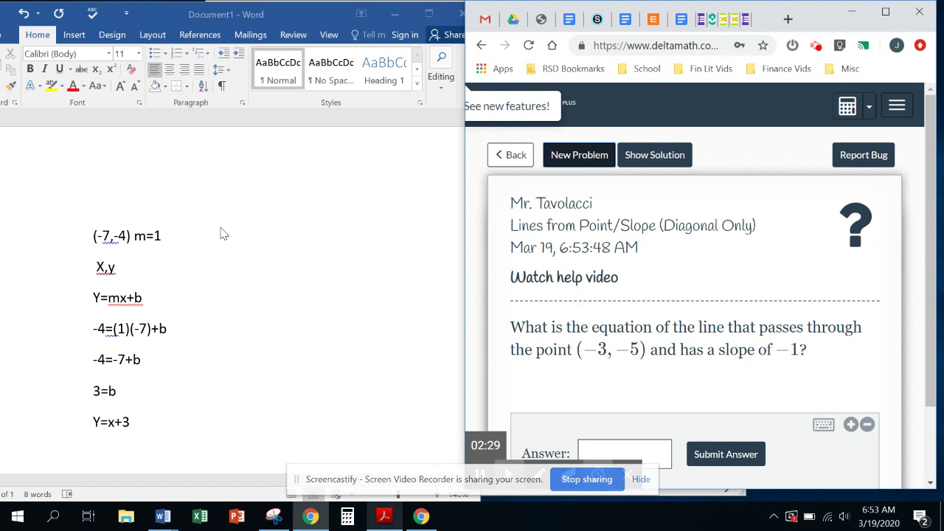
pyautogui.click(106, 240)
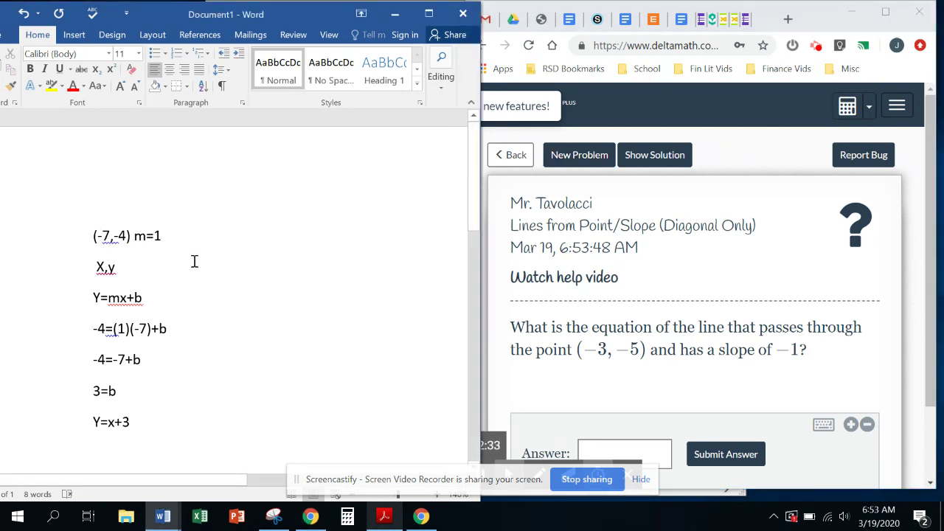
# Step: Change the point line to (-3,-5) with m=-1
pyautogui.write('3')
pyautogui.press('Delete')
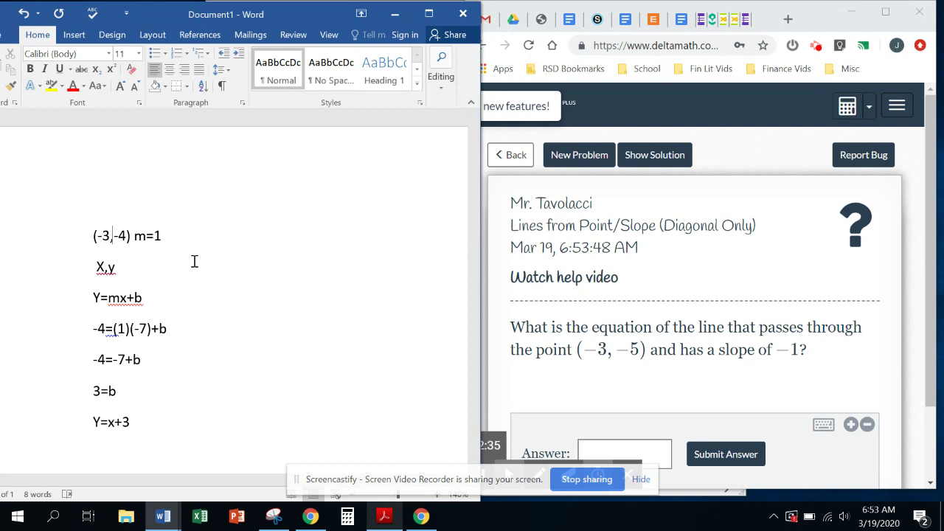
pyautogui.press('Right')
pyautogui.press('Right')
pyautogui.write('5')
pyautogui.press('Delete')
pyautogui.press('Right')
# Step: Update the substitution line to -5=(-1)(-3)+b
pyautogui.press('Right')
pyautogui.press('Right')
pyautogui.press('Right')
pyautogui.write('-')
pyautogui.press('Down')
pyautogui.press('Down')
pyautogui.press('Down')
pyautogui.press('Left')
pyautogui.press('Left')
pyautogui.press('Left')
pyautogui.press('Left')
pyautogui.press('Left')
pyautogui.press('Left')
pyautogui.press('Left')
pyautogui.press('Left')
pyautogui.press('Left')
pyautogui.write('5')
pyautogui.press('Delete')
pyautogui.press('Right')
pyautogui.press('Right')
pyautogui.write('-')
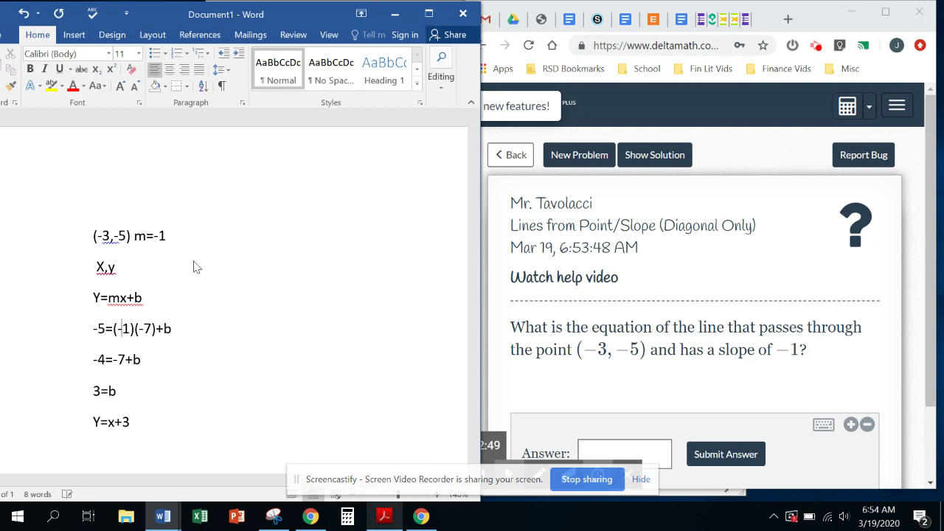
pyautogui.press('Right')
pyautogui.press('Right')
pyautogui.press('Right')
pyautogui.press('Right')
pyautogui.write('3')
pyautogui.press('Delete')
# Step: Rewrite the simplified line as -5=3+b
pyautogui.press('Down')
pyautogui.press('Left')
pyautogui.press('Left')
pyautogui.press('Left')
pyautogui.press('Left')
pyautogui.press('Left')
pyautogui.press('Left')
pyautogui.write('5')
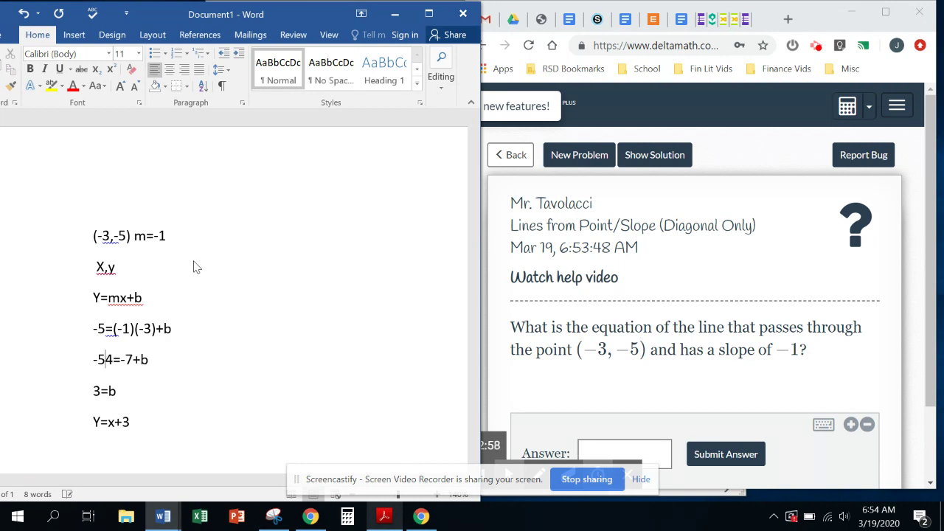
pyautogui.press('Delete')
pyautogui.press('Right')
pyautogui.press('Right')
pyautogui.press('Left')
pyautogui.write('3')
pyautogui.press('Delete')
pyautogui.press('Delete')
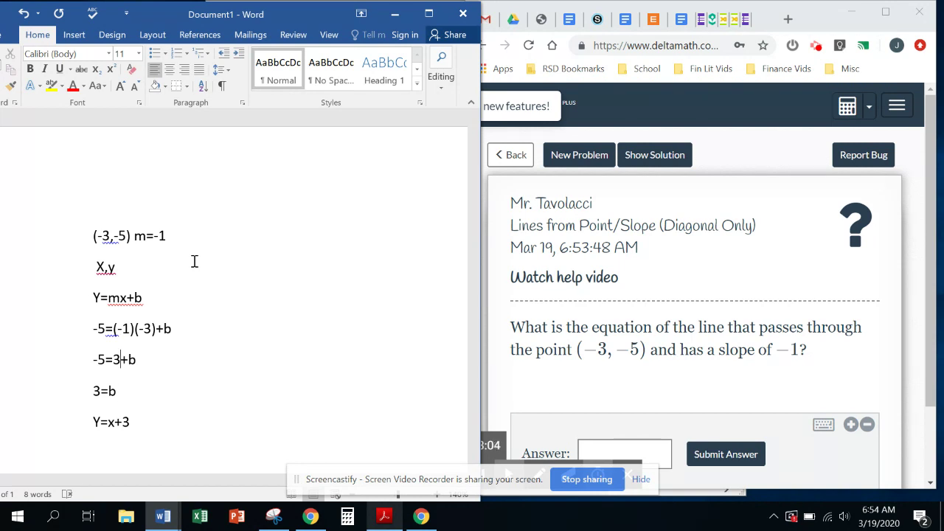
# Step: Change the solution to -8=b and the final equation to Y=-x-8
pyautogui.press('Down')
pyautogui.press('Left')
pyautogui.press('Left')
pyautogui.press('Left')
pyautogui.write('-8')
pyautogui.press('Delete')
pyautogui.press('Down')
pyautogui.write('-')
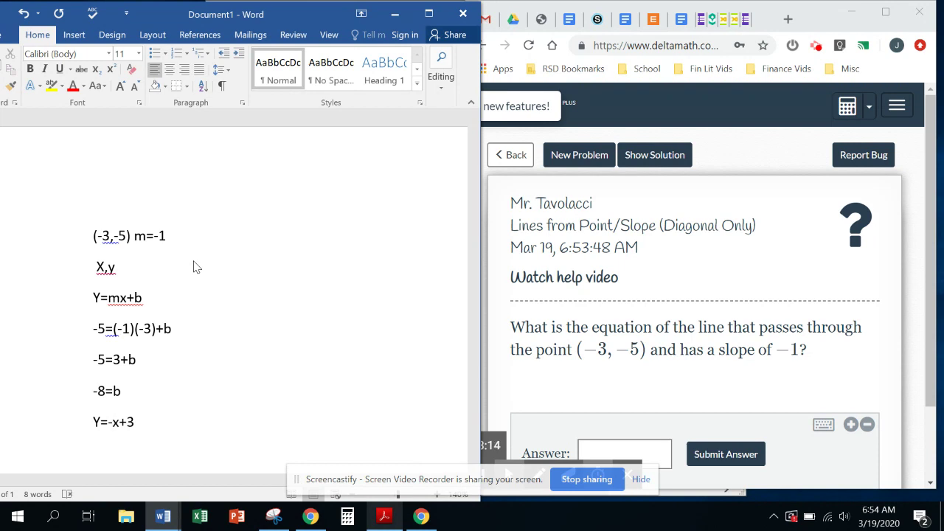
pyautogui.press('Right')
pyautogui.write('-8')
pyautogui.press('Delete')
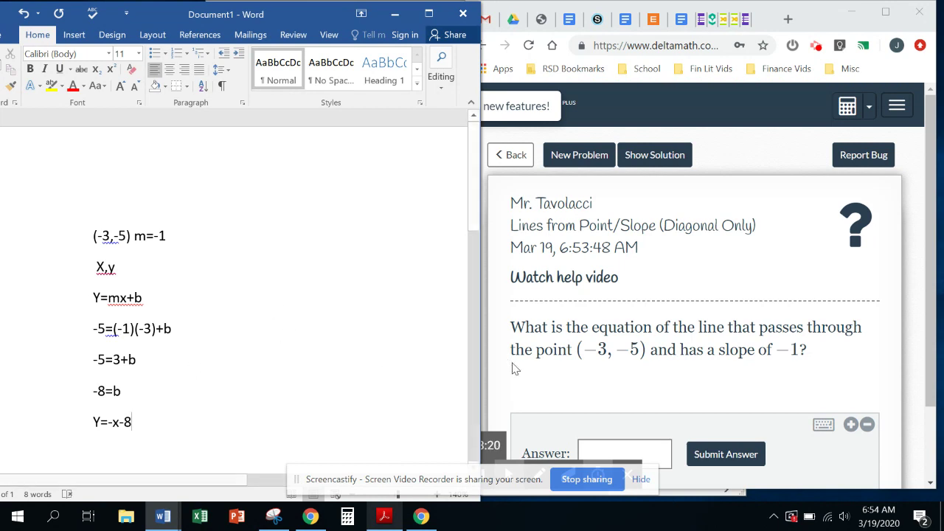
# Step: Enter y=-x-8 in DeltaMath's Answer box, submit it, and confirm with Yes
pyautogui.moveTo(531, 446)
pyautogui.click(656, 455)
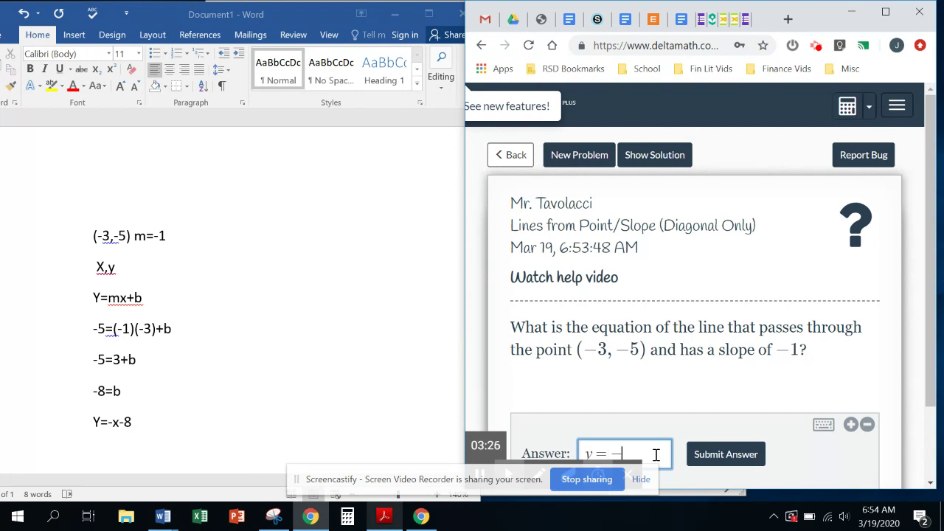
pyautogui.write('y=-x-8')
pyautogui.click(742, 457)
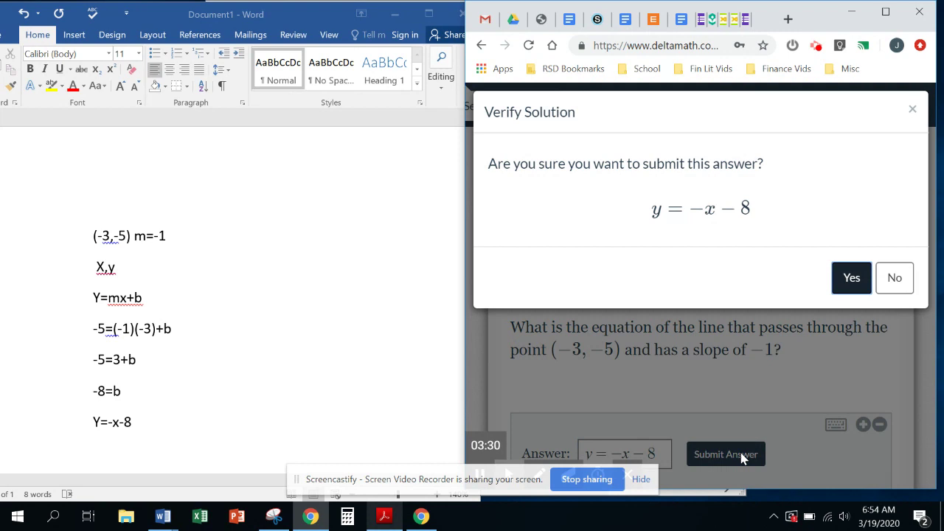
pyautogui.click(853, 284)
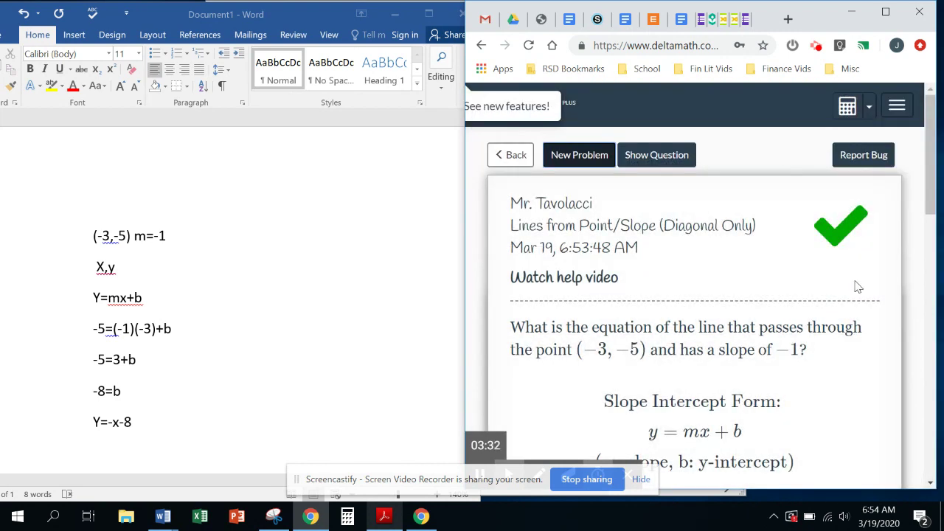